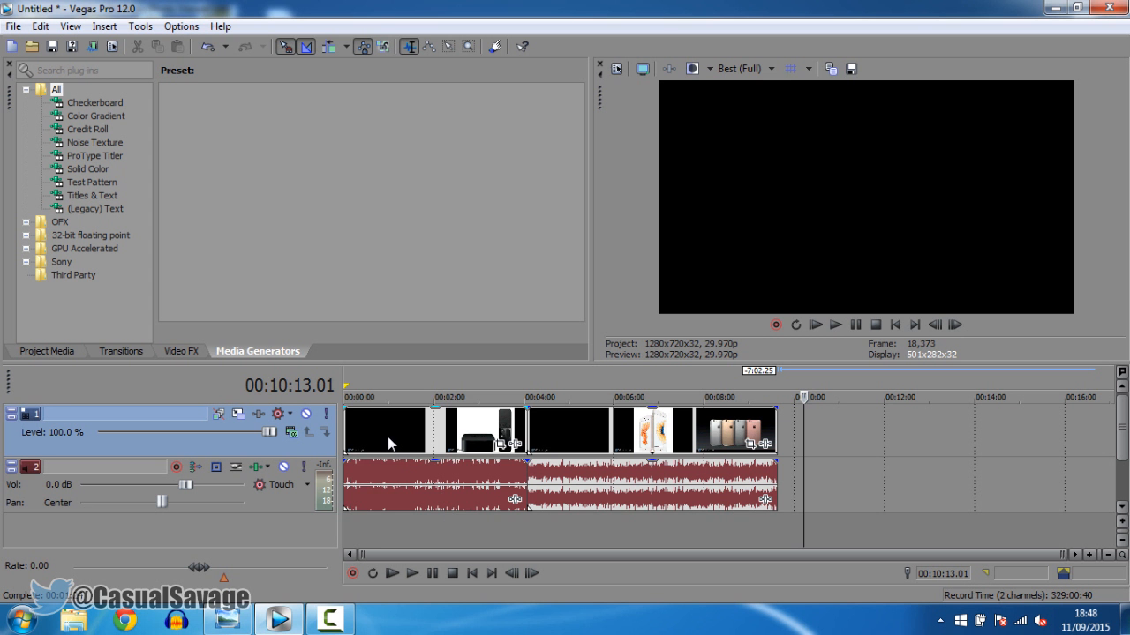
left_click(390, 440)
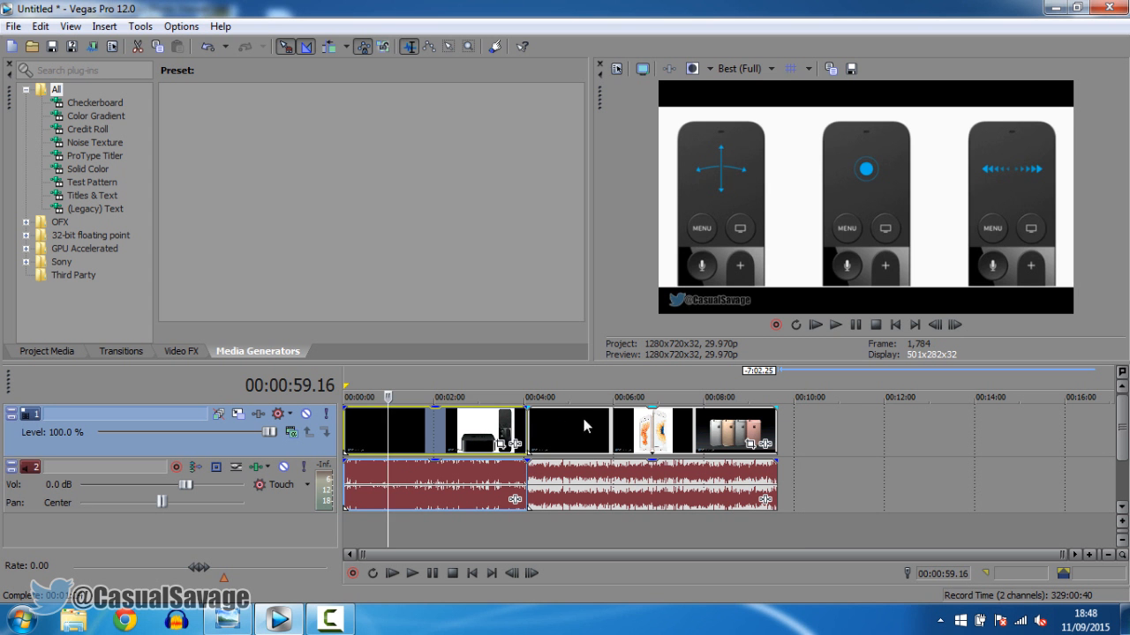
left_click(656, 430)
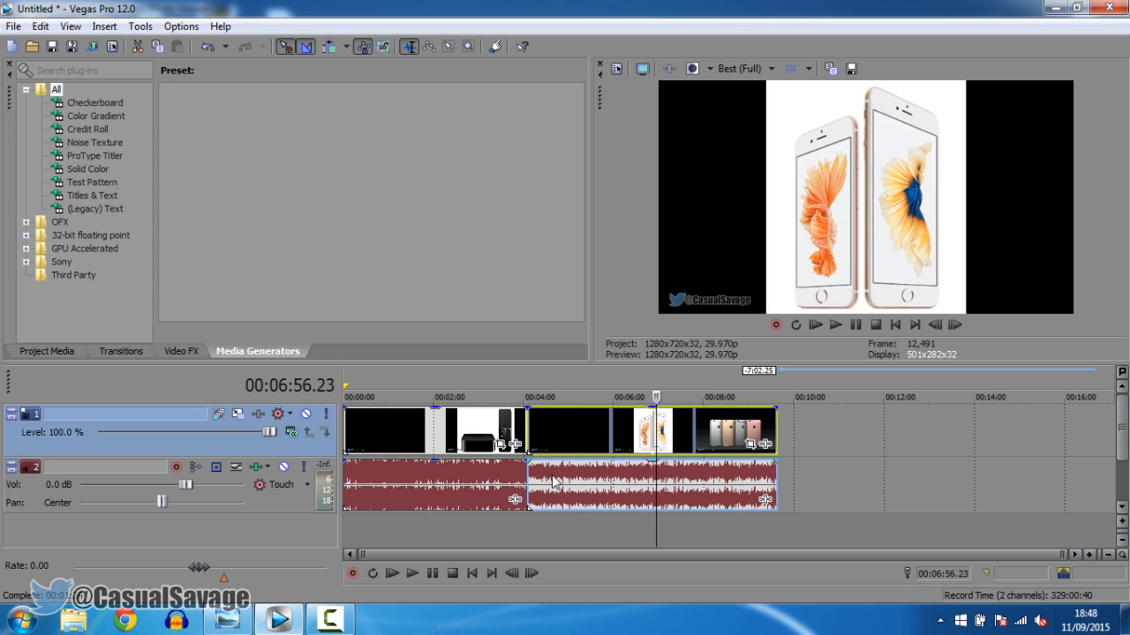
left_click(372, 423)
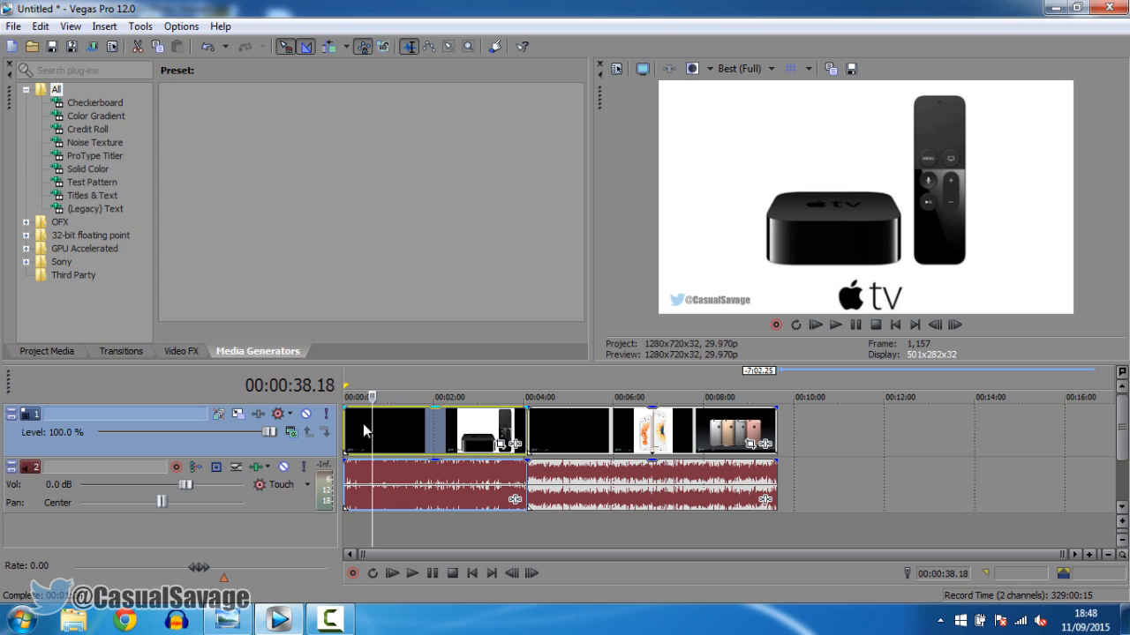
left_click(52, 48)
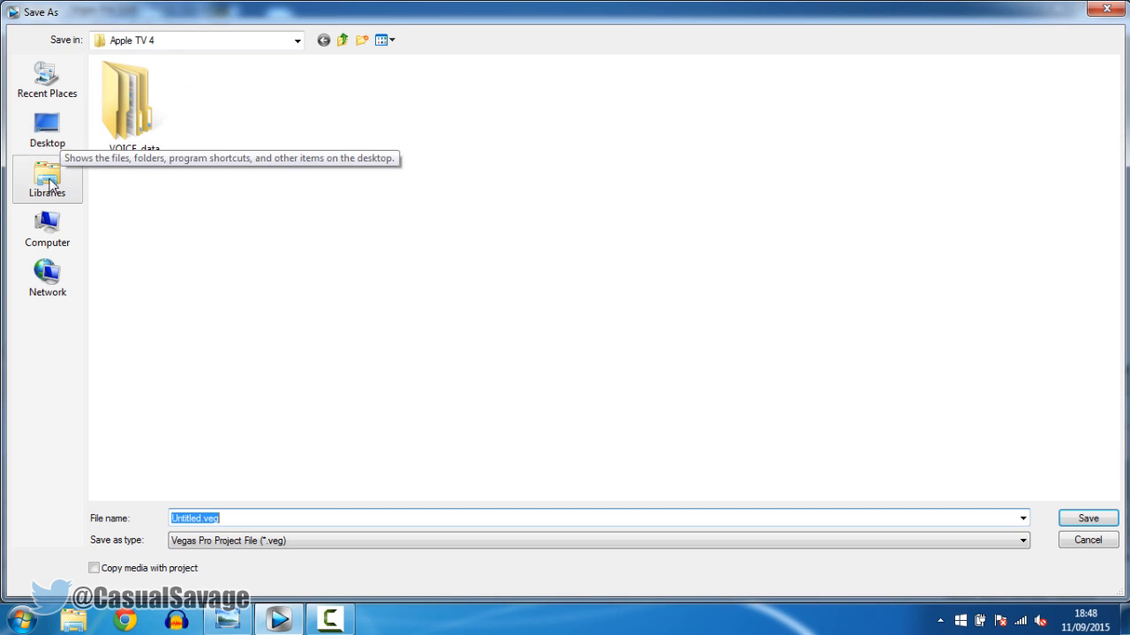
Step: Save the project to the Desktop under the new name Test.veg
left_click(67, 137)
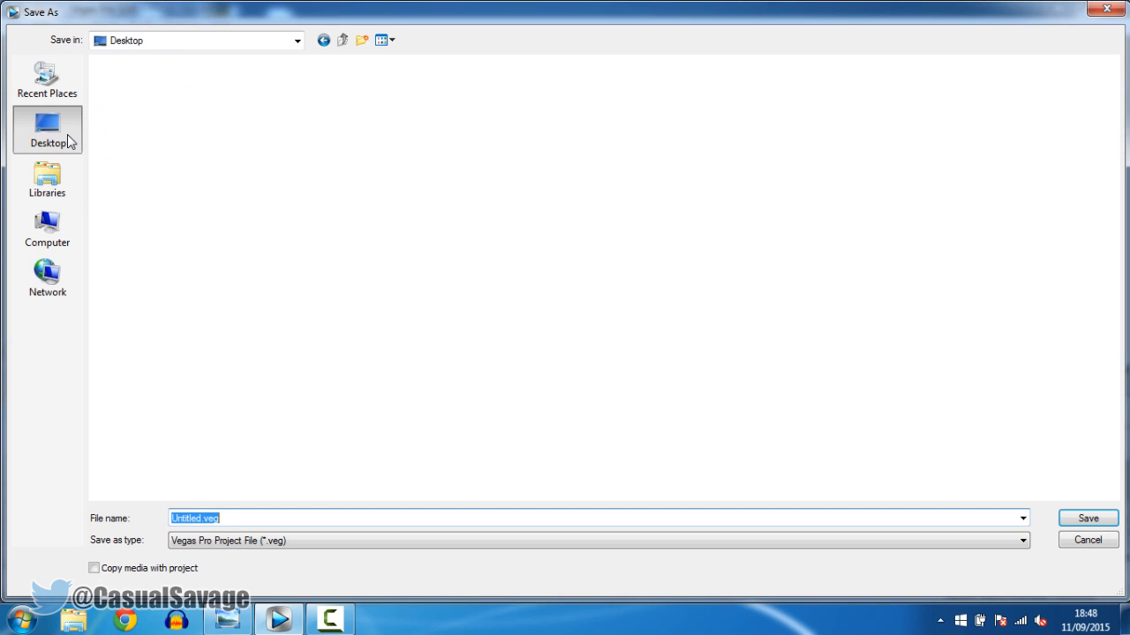
left_click(287, 522)
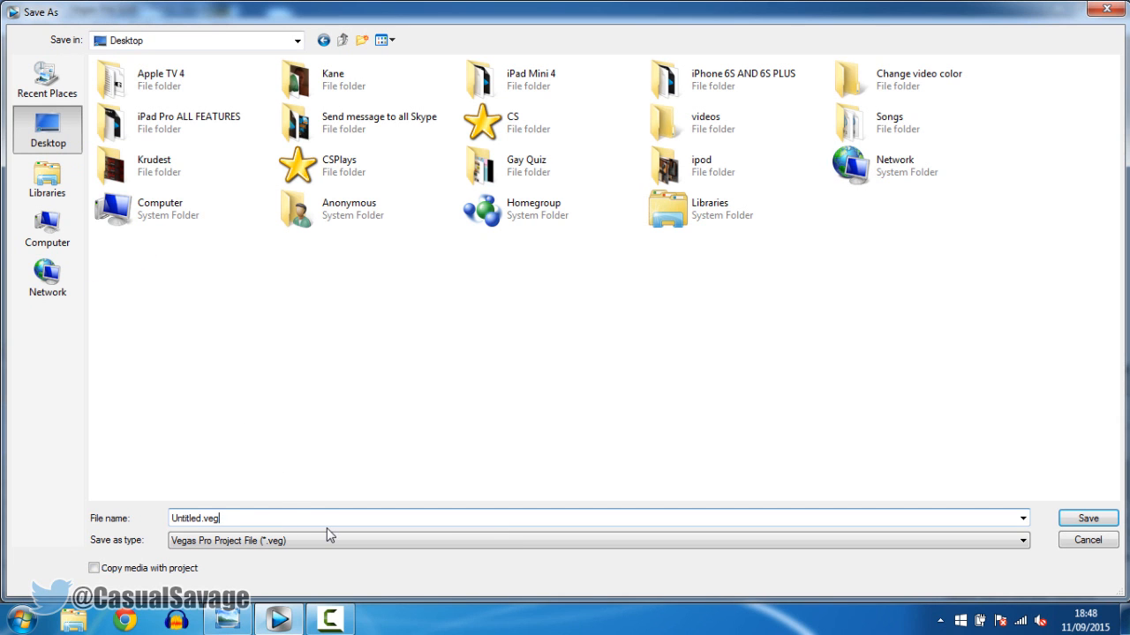
key("ctrl+a")
type("R")
type("Test")
left_click(1079, 519)
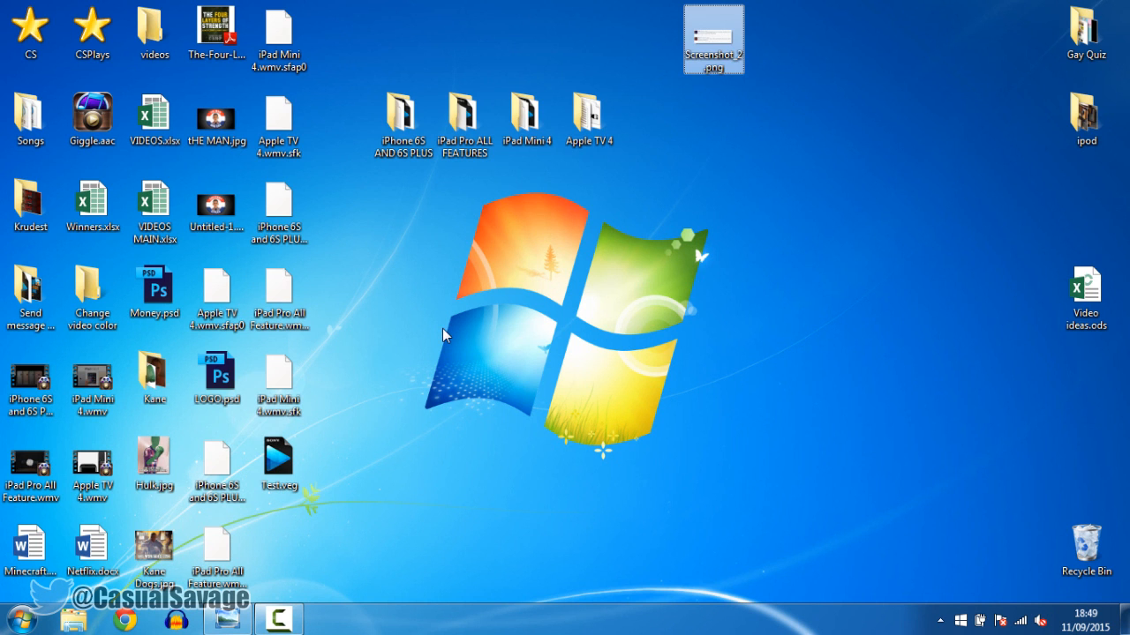
Step: Reopen Test.veg from the desktop and select the second video clip
left_click(279, 470)
double_click(277, 474)
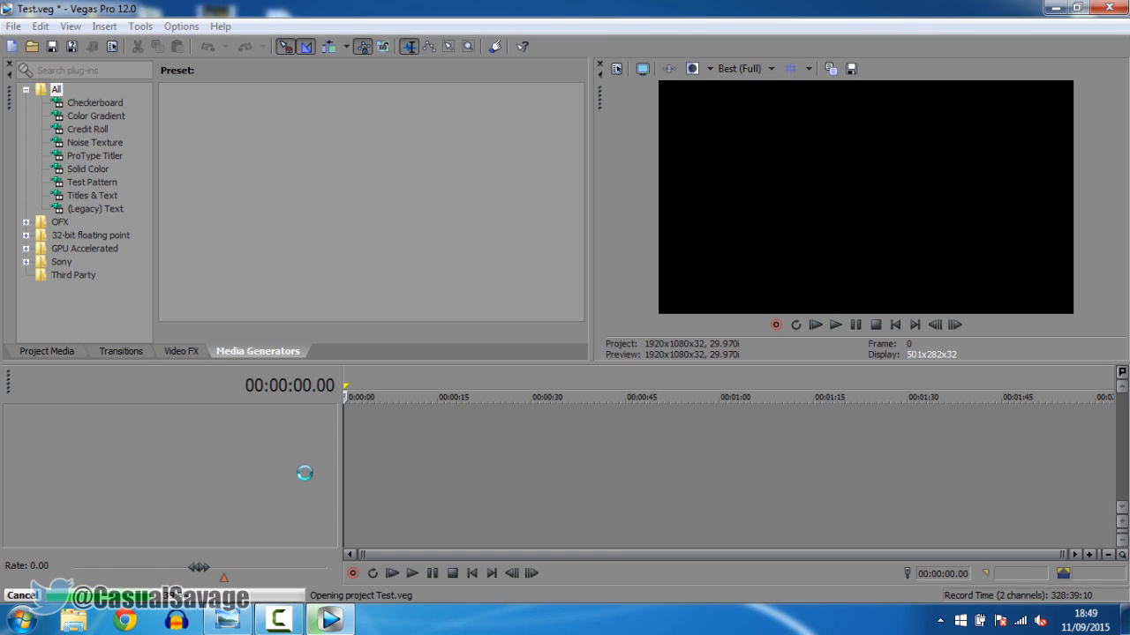
left_click(490, 433)
left_click(797, 432)
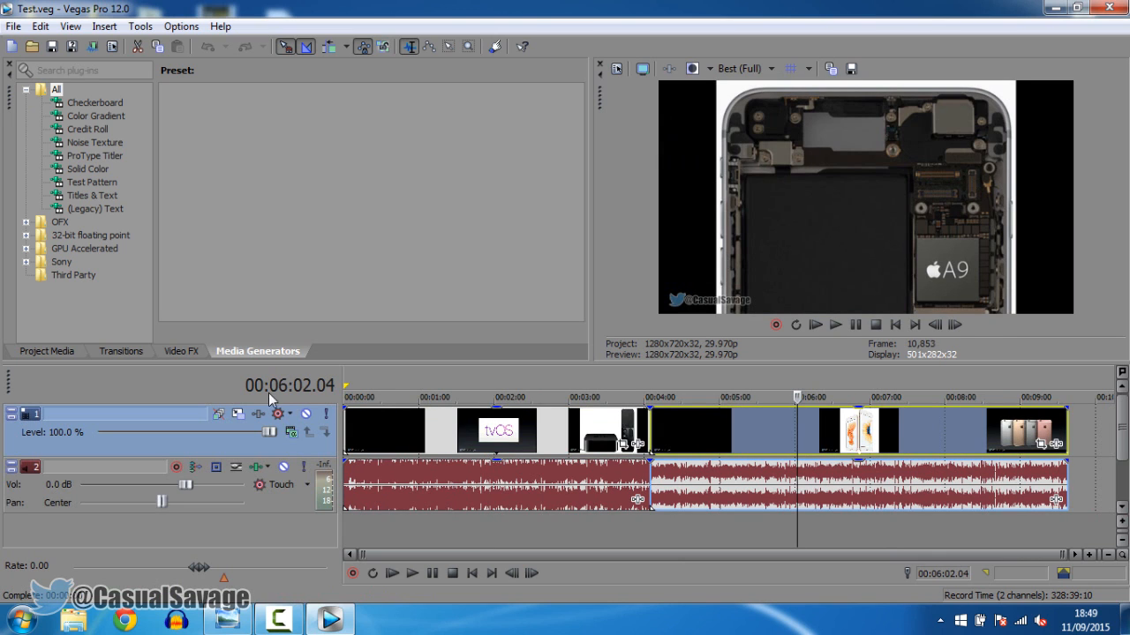
Step: Split the first clips into several shorter pieces at chosen playhead points with S
left_click(384, 441)
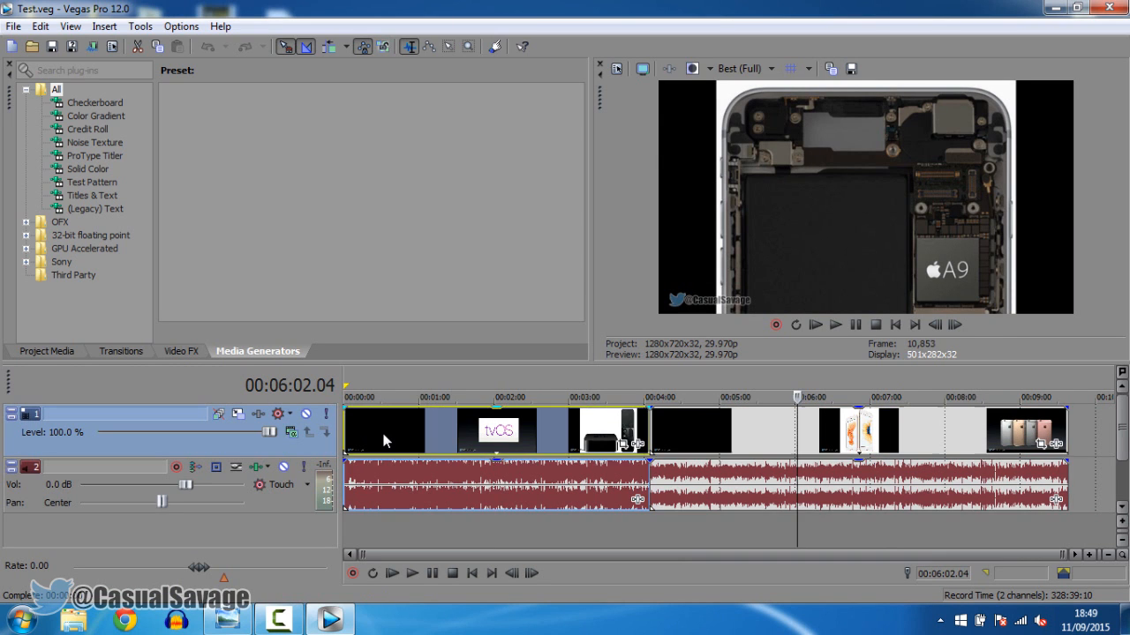
key("s")
left_click(509, 442)
key("s")
left_click(615, 441)
key("s")
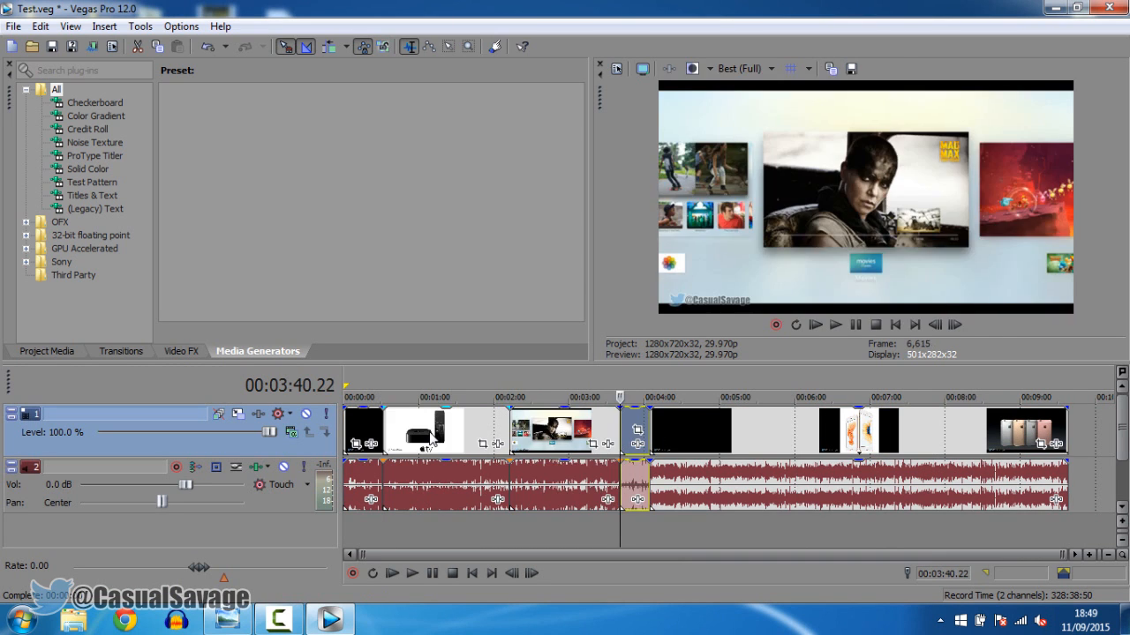
left_click(429, 442)
key("s")
left_click(724, 441)
Step: Split the later clips into more short pieces at further playhead points
key("s")
left_click(828, 442)
key("s")
left_click(915, 441)
left_click(953, 441)
left_click(1003, 442)
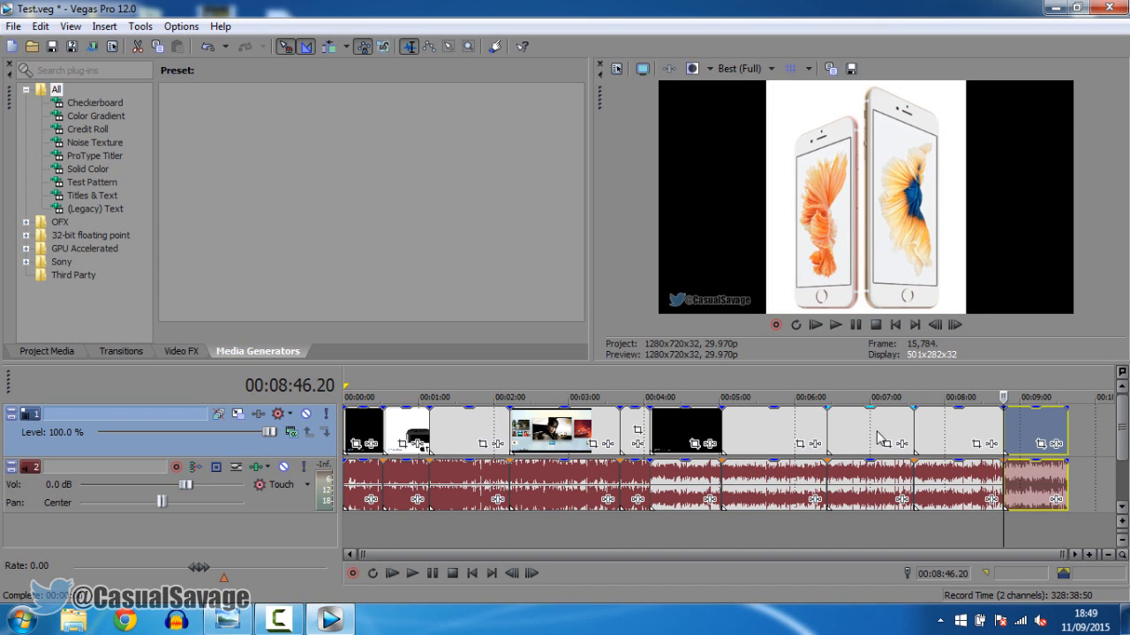
key("s")
left_click(869, 441)
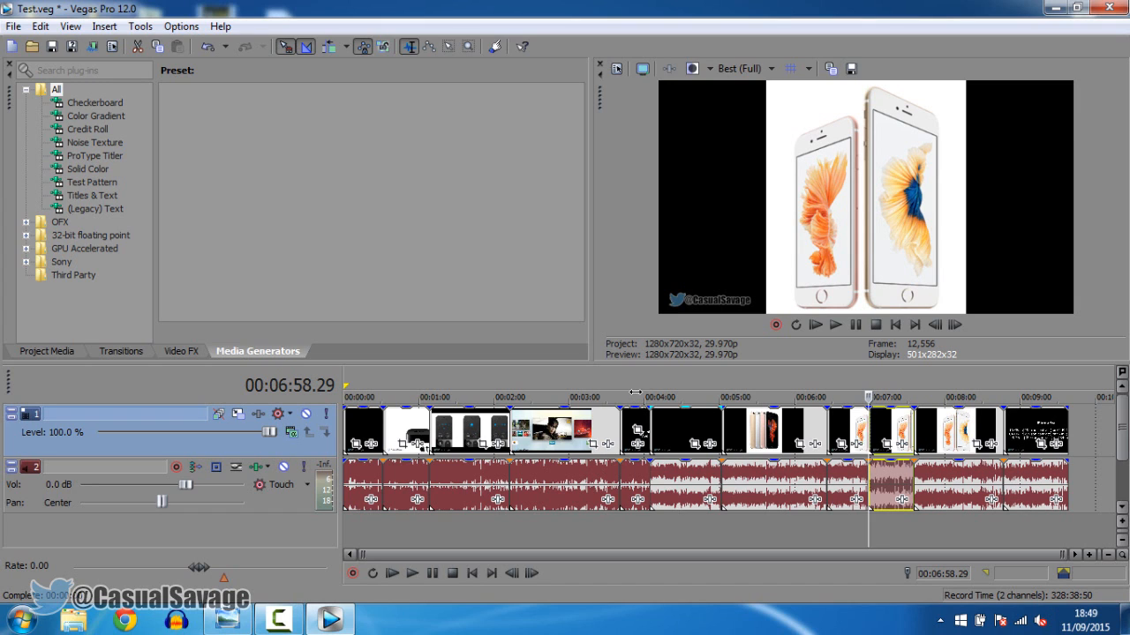
Step: Close Vegas and reopen Test.veg from the desktop with its split clips intact
left_click(1109, 8)
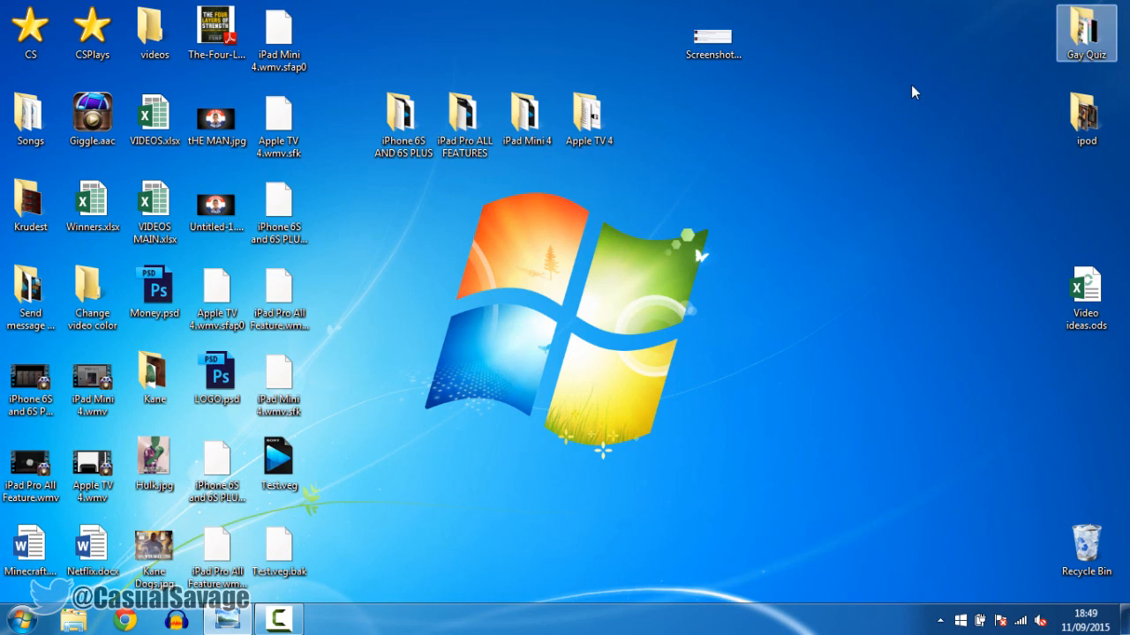
double_click(300, 466)
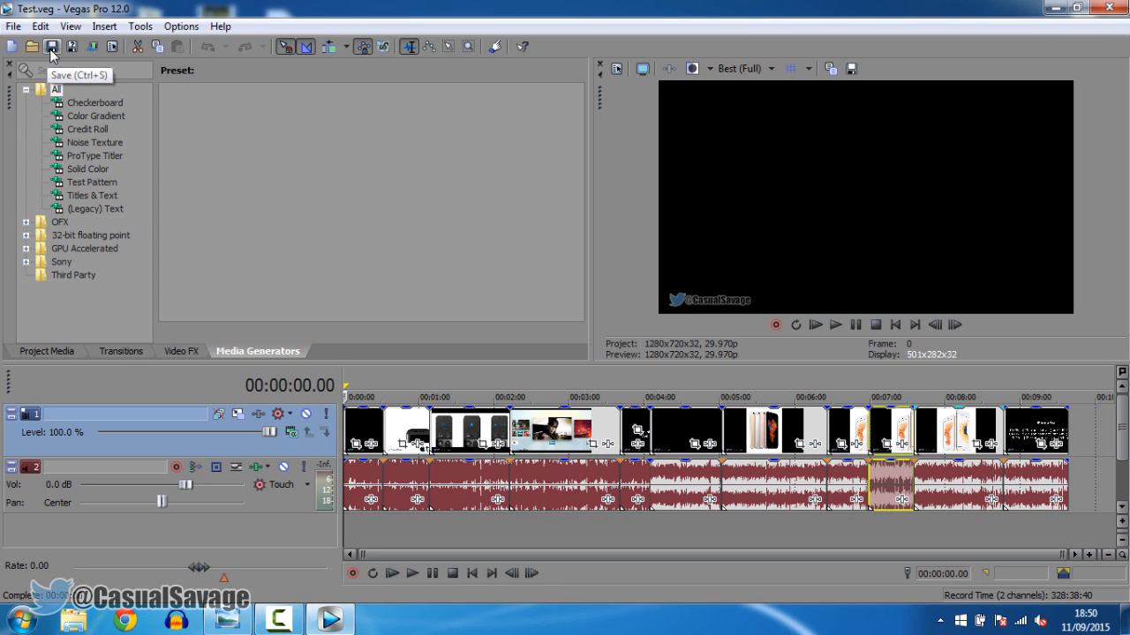
left_click(13, 27)
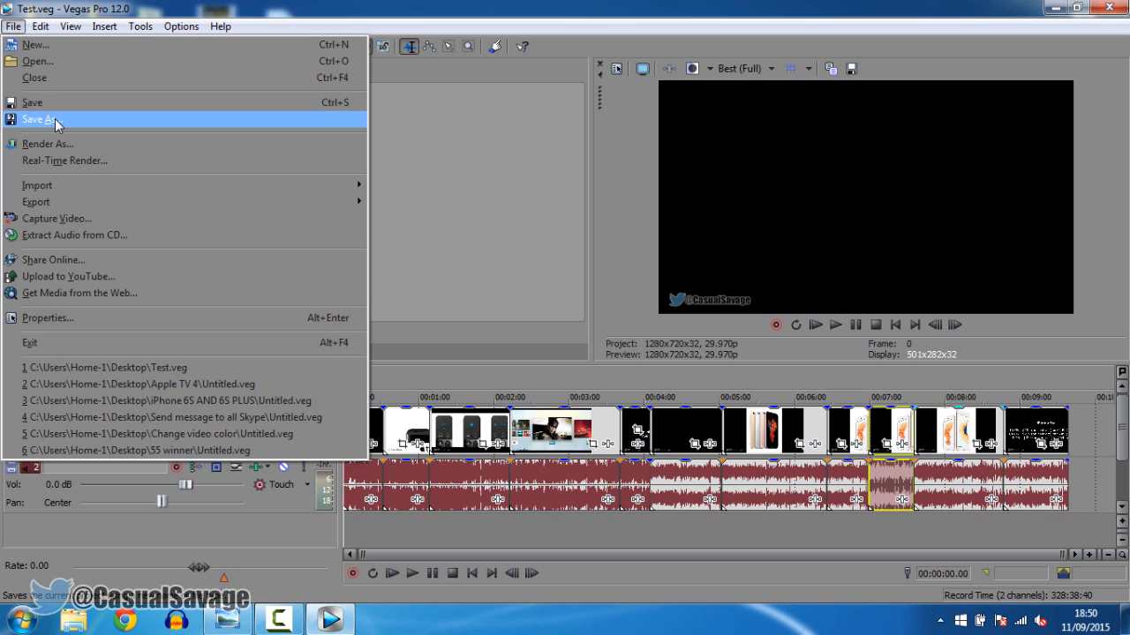
Step: Start a new empty project, then choose Test.veg from the Desktop to open again
left_click(35, 77)
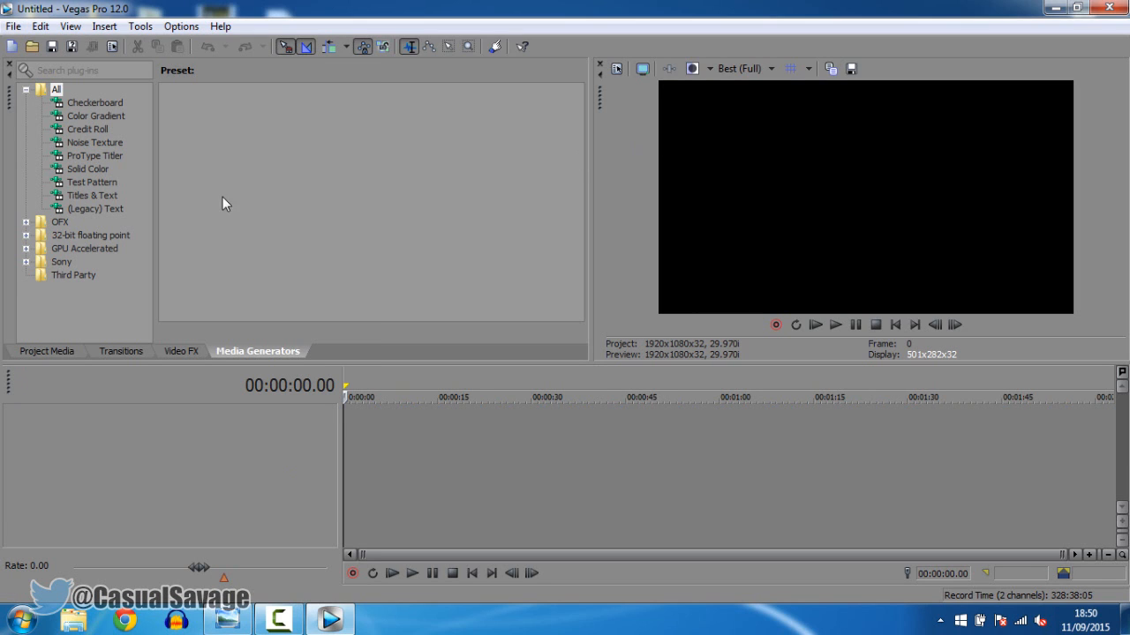
left_click(13, 26)
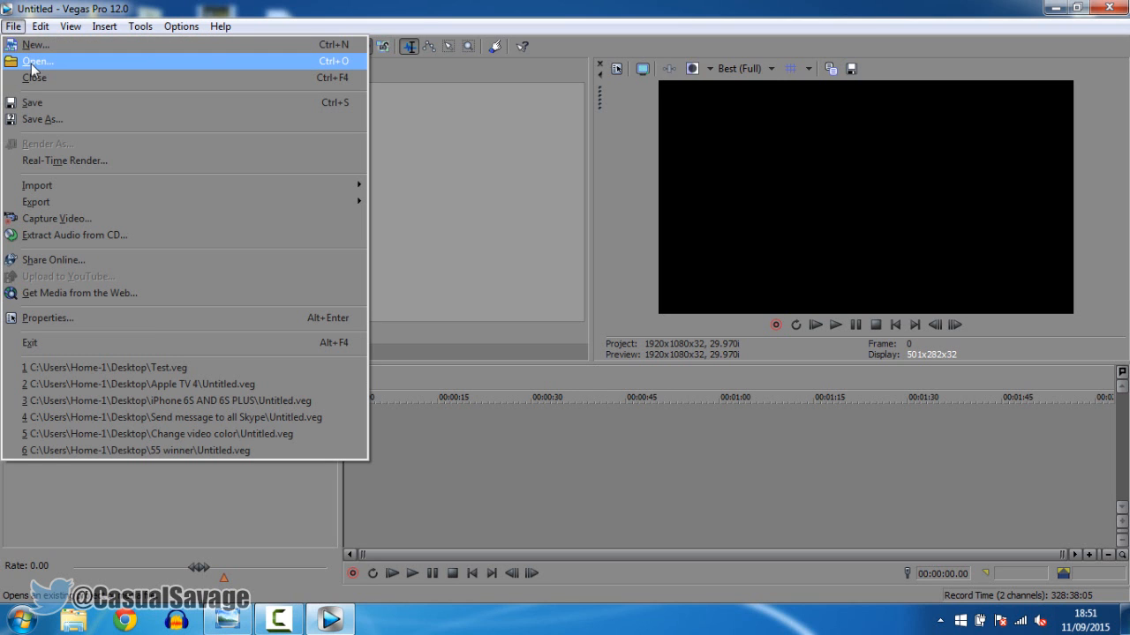
left_click(36, 58)
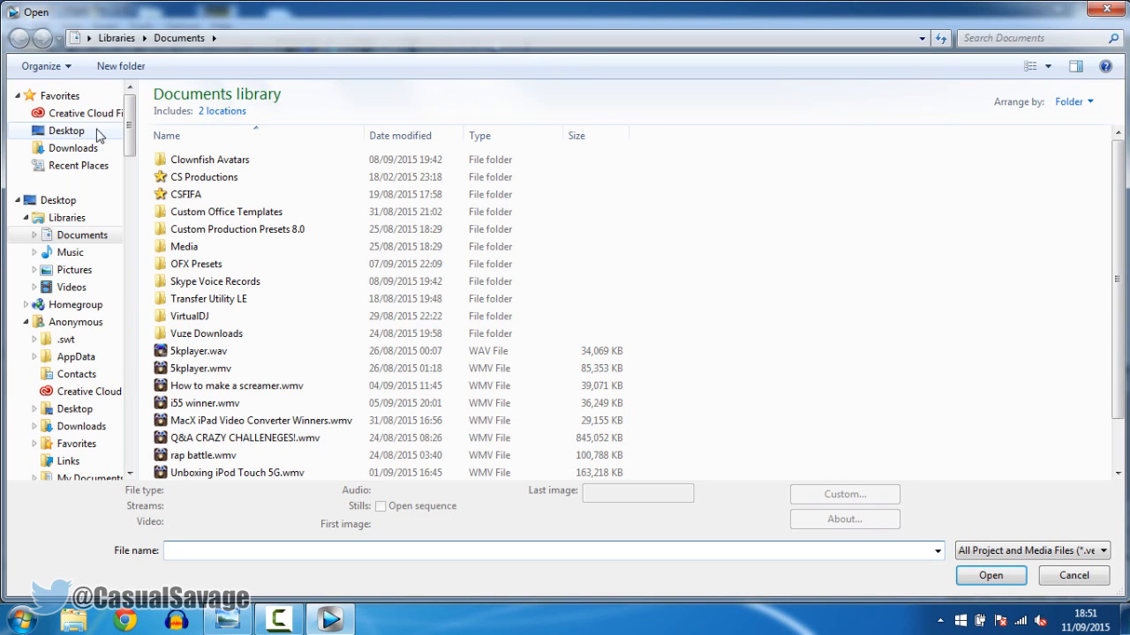
left_click(63, 131)
double_click(202, 105)
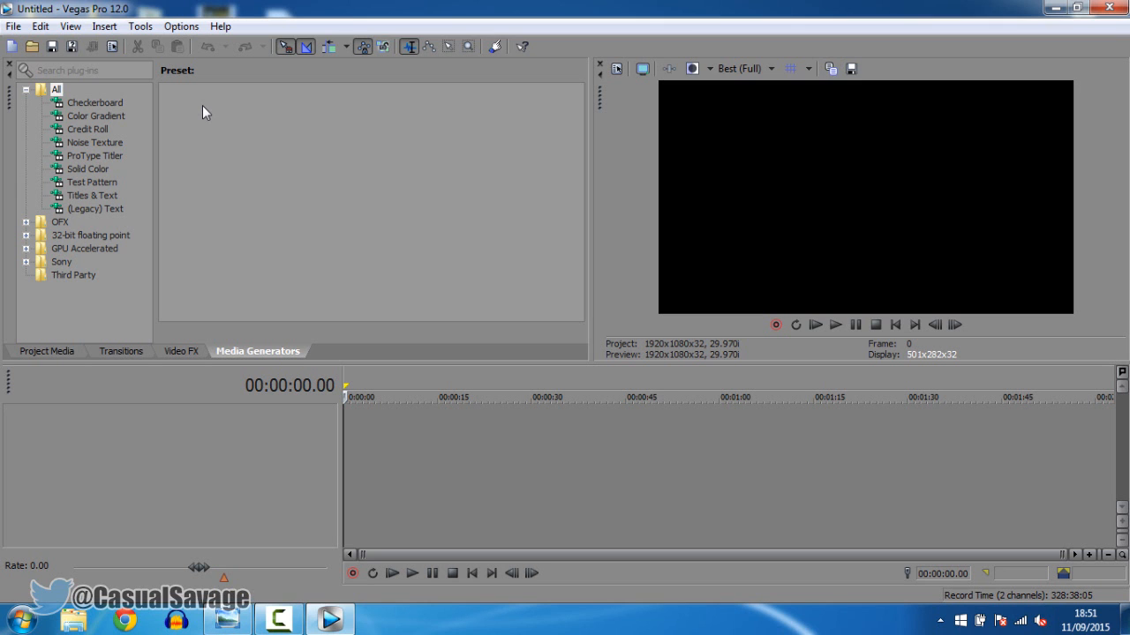